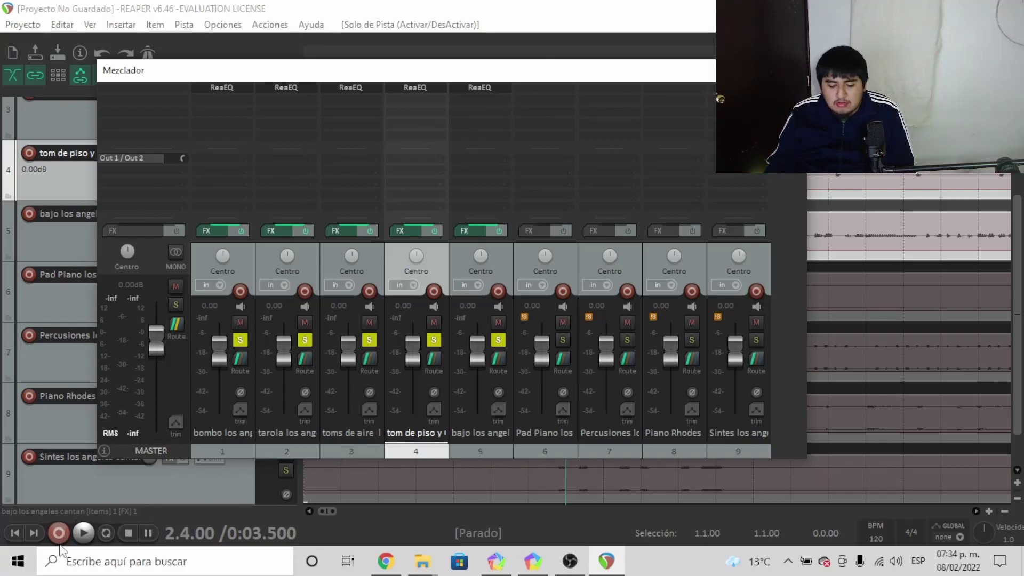
# During playback, raise the track volumes to +1.27 dB on bombo, +2.97 dB on tarola and toms de aire, and +3.36 dB on tom de piso.
pyautogui.click(82, 532)
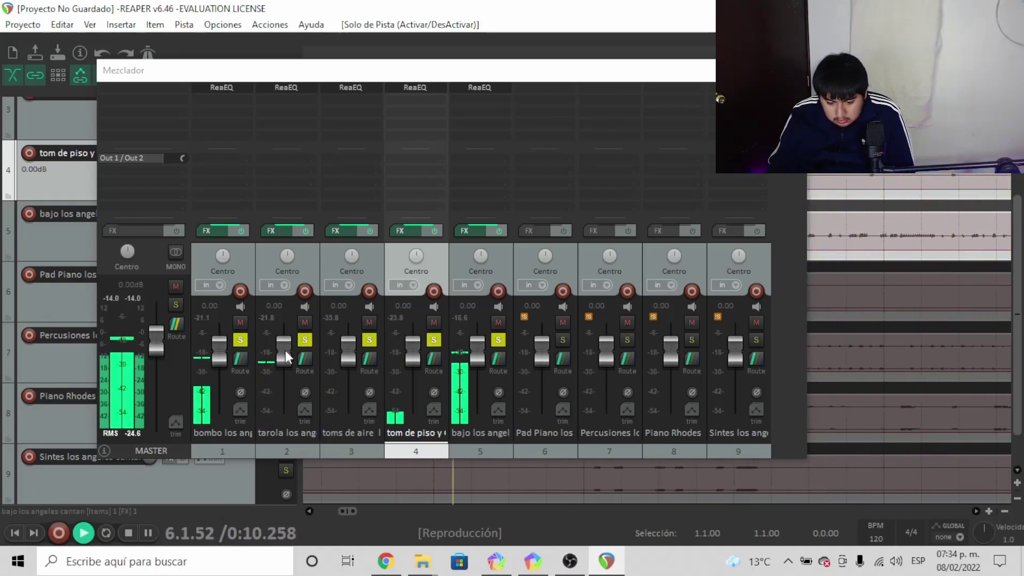
pyautogui.scroll(6, 286, 350)
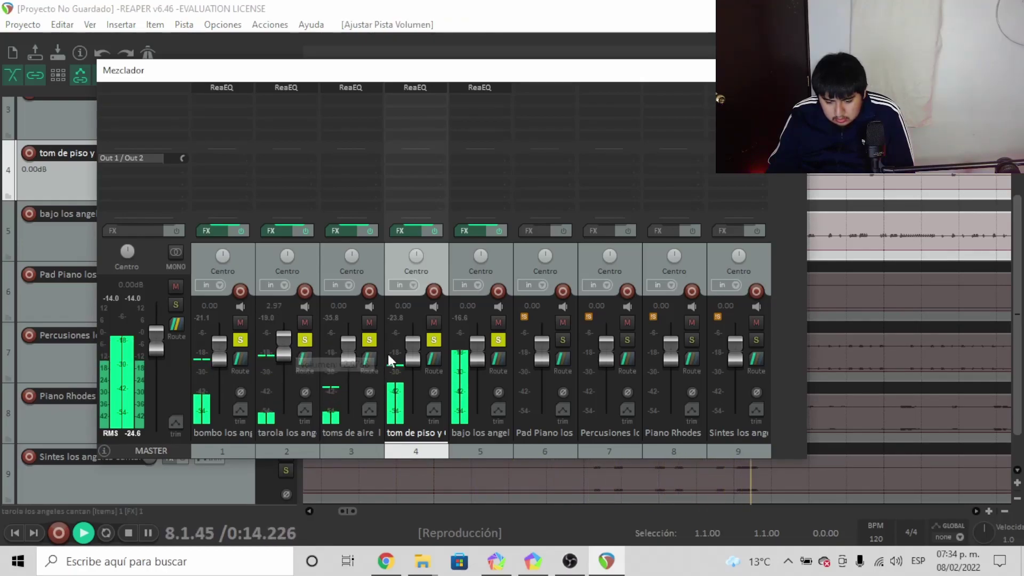
pyautogui.scroll(7, 415, 350)
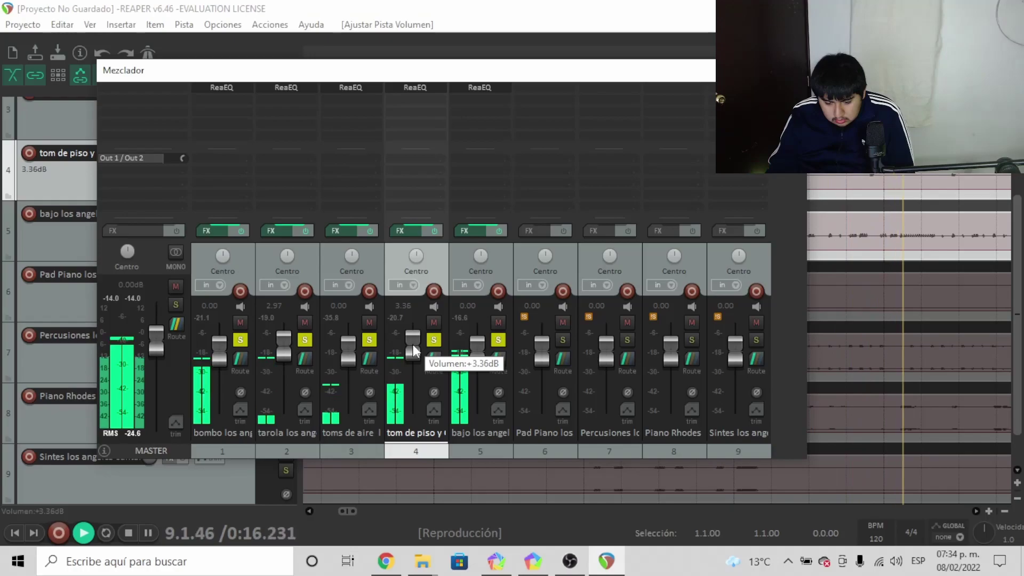
pyautogui.scroll(6, 344, 350)
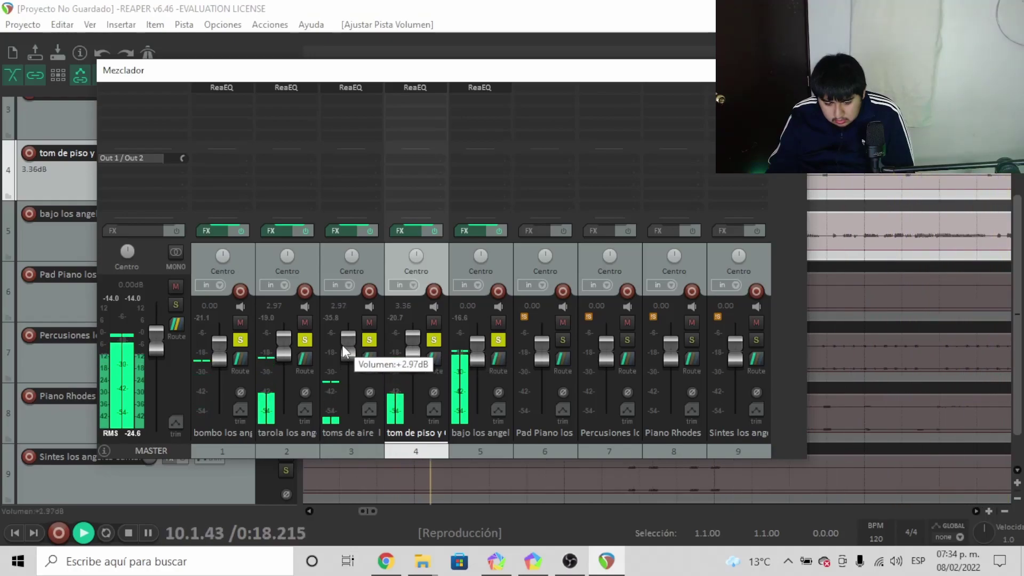
pyautogui.scroll(2, 222, 351)
pyautogui.scroll(1, 222, 352)
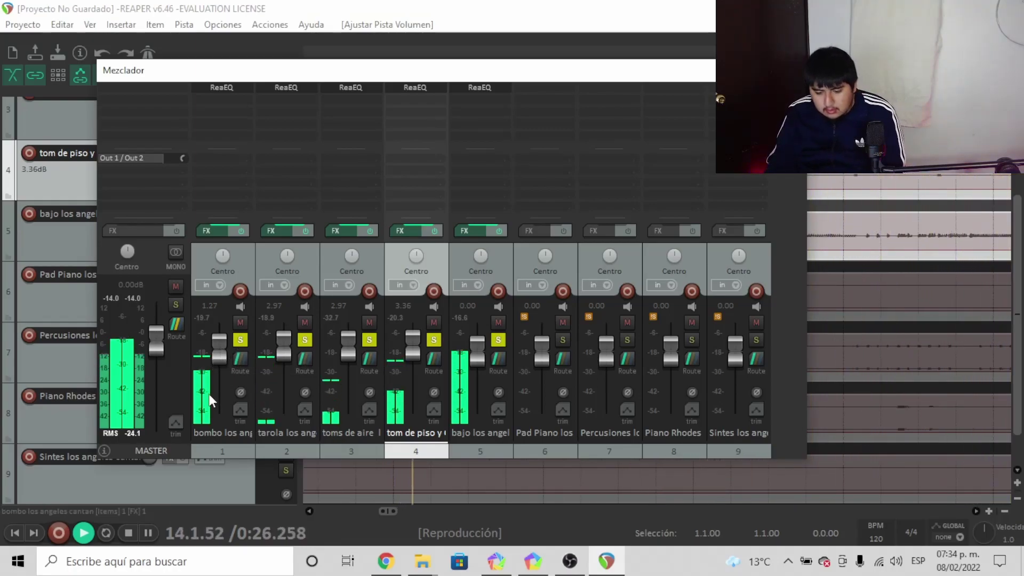
pyautogui.press('space')
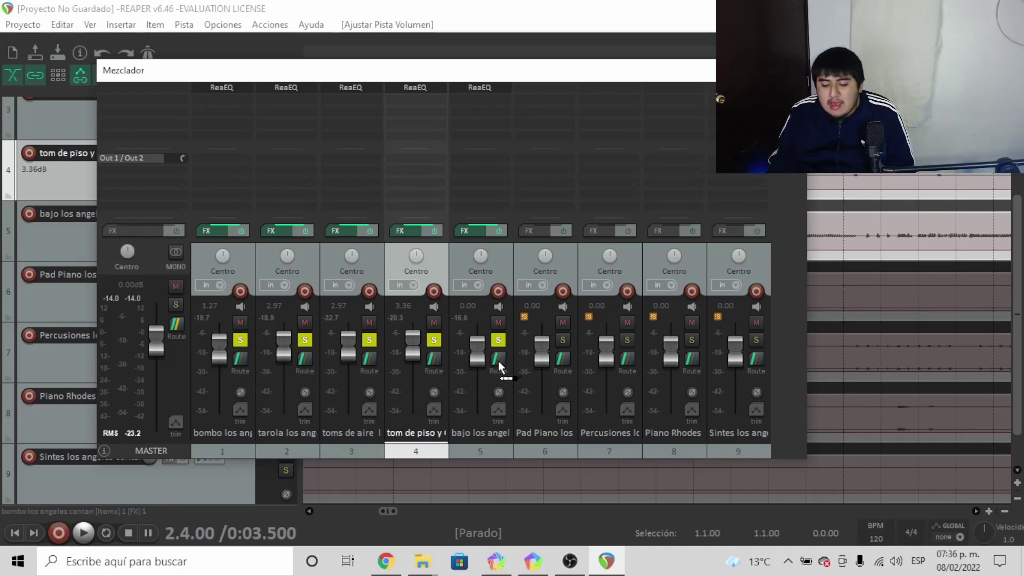
# Create a send from the bombo track to the bajo track with destination audio channels 3/4.
pyautogui.moveTo(498, 361); pyautogui.dragTo(498, 361)
pyautogui.click(614, 440)
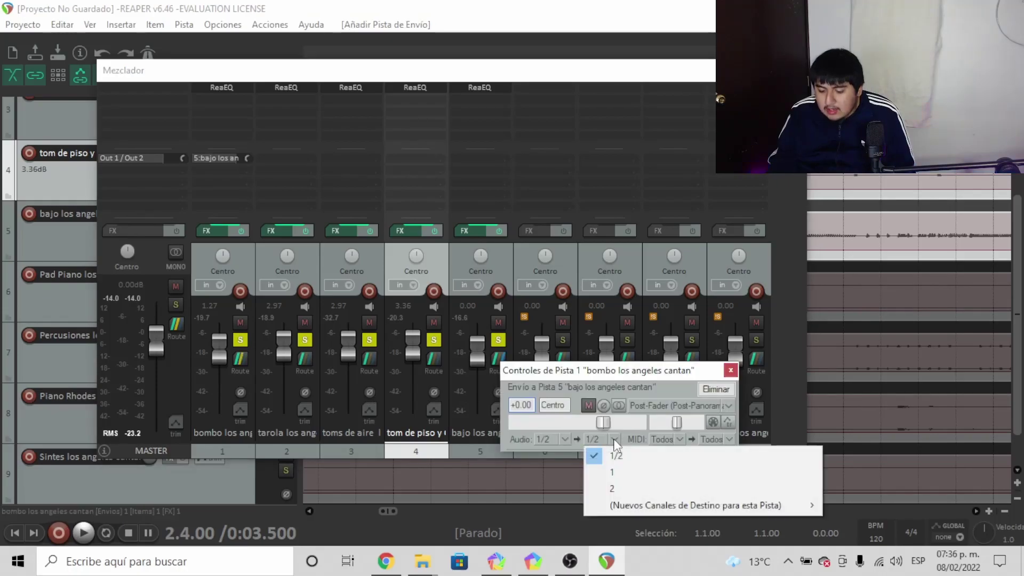
pyautogui.moveTo(648, 510)
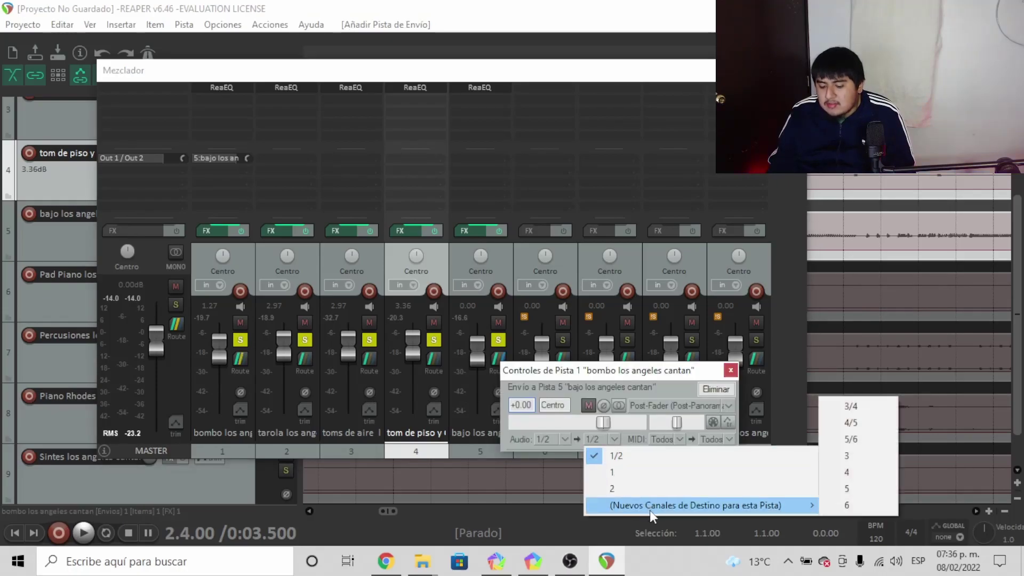
pyautogui.click(843, 408)
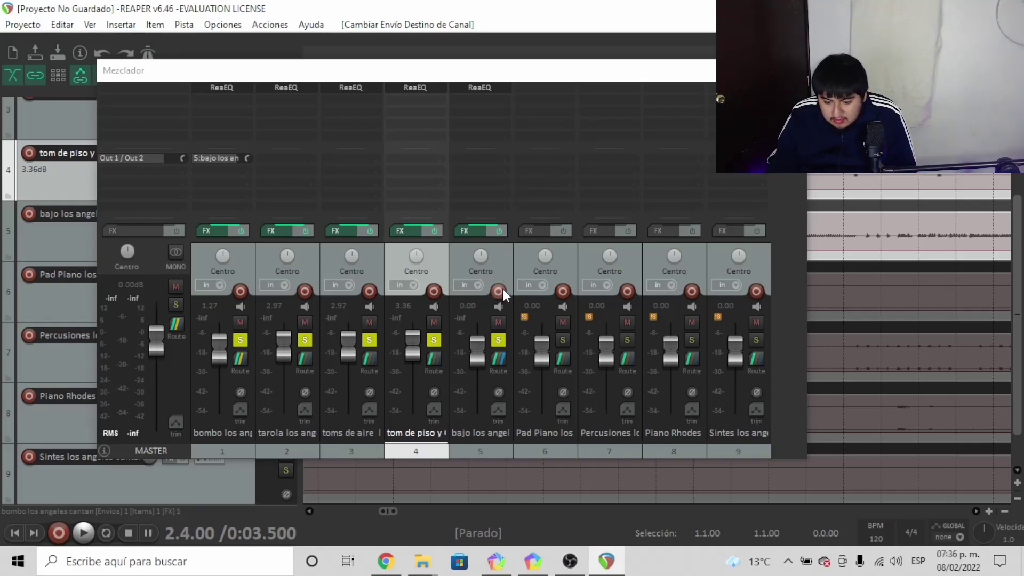
# Insert the ReaComp (Cockos) compressor on the bajo track after its ReaEQ.
pyautogui.doubleClick(471, 99)
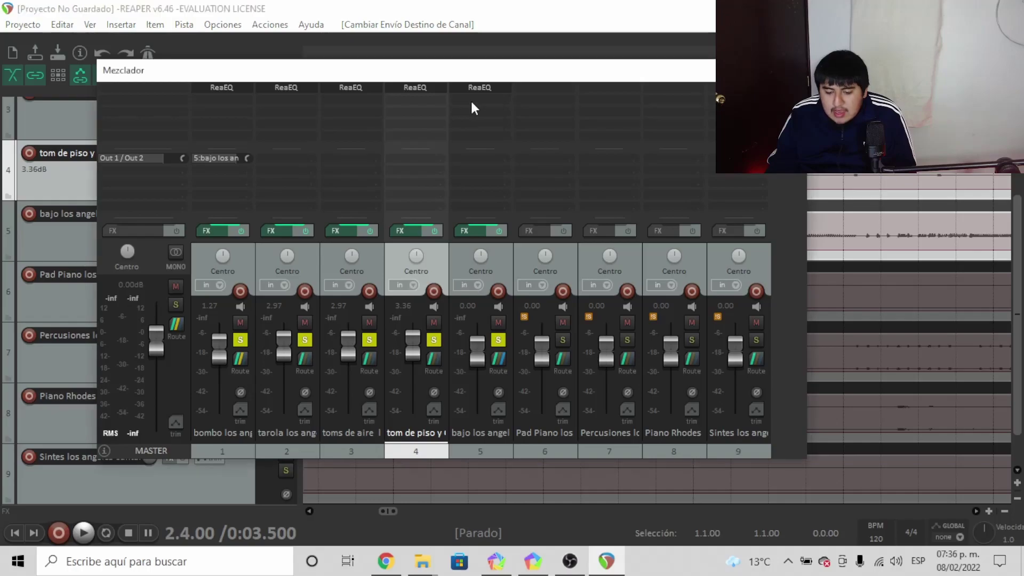
pyautogui.click(532, 139)
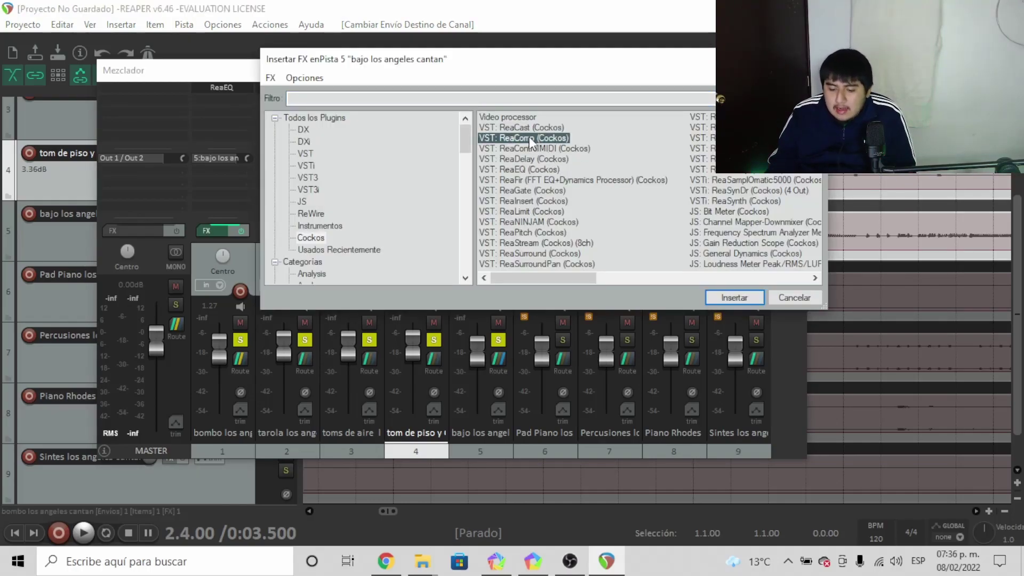
pyautogui.doubleClick(531, 139)
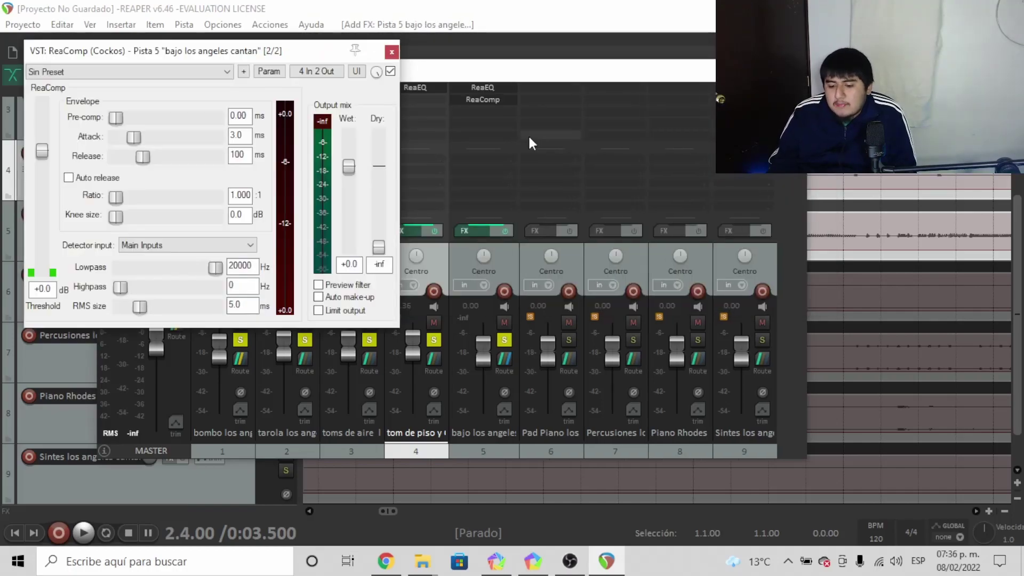
# Widen the ReaComp window slightly and close the mixer.
pyautogui.moveTo(400, 95); pyautogui.dragTo(551, 95)
pyautogui.click(662, 85)
pyautogui.click(940, 66)
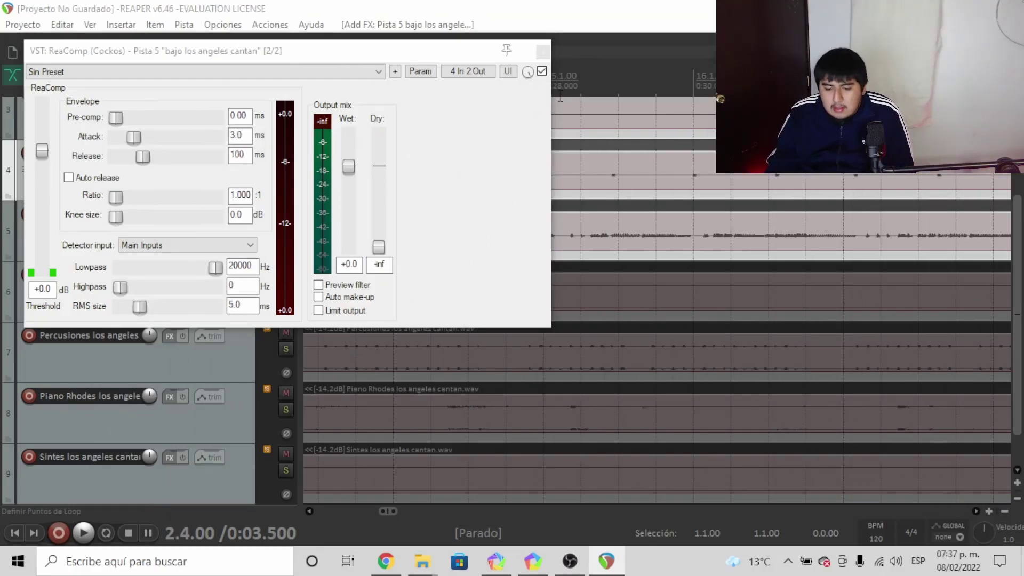
pyautogui.moveTo(551, 89); pyautogui.dragTo(480, 89)
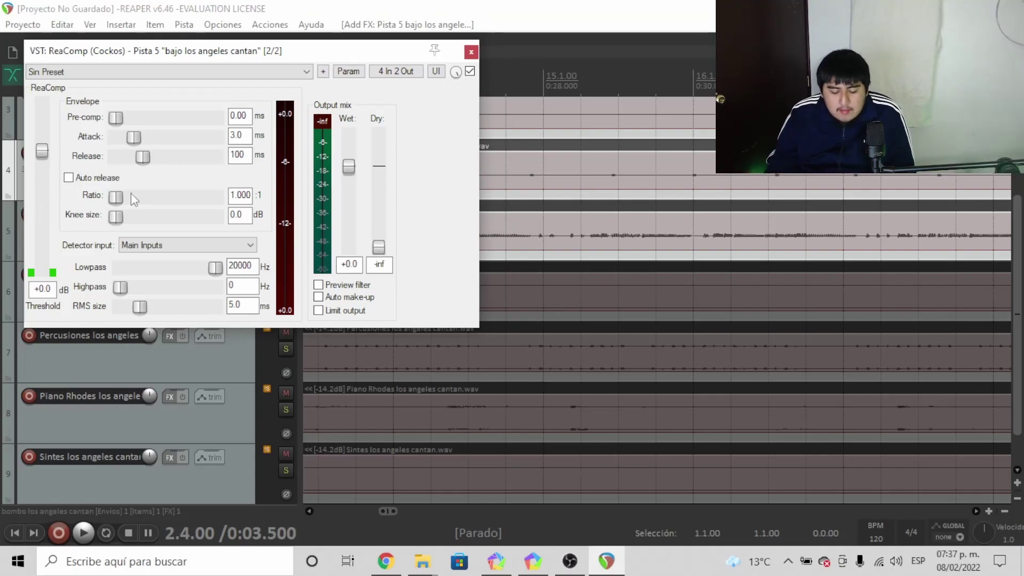
# Set the compressor's attack to 0 ms and release to 1000 ms, and enable auto release.
pyautogui.moveTo(133, 139); pyautogui.dragTo(115, 141)
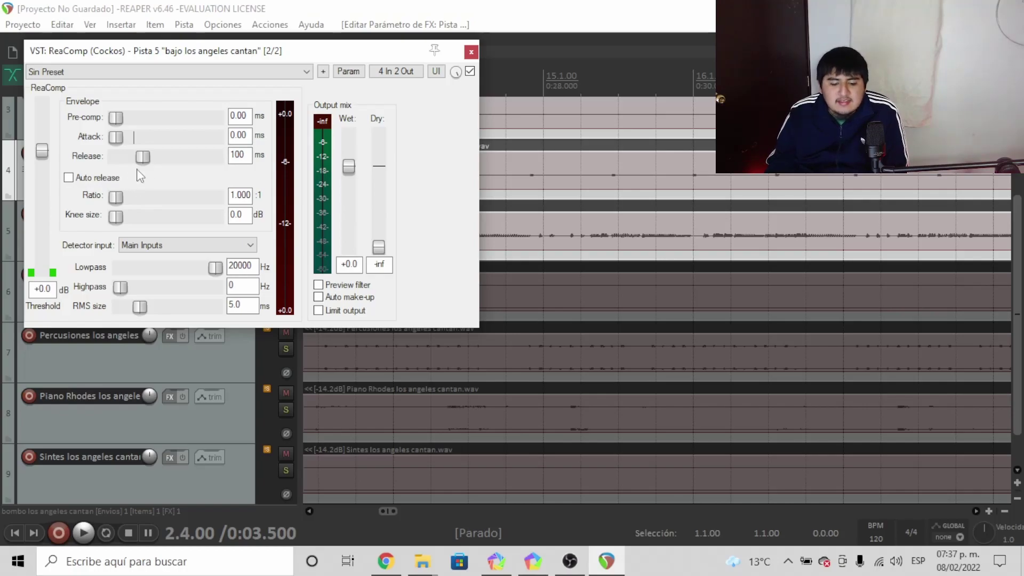
pyautogui.moveTo(143, 157); pyautogui.dragTo(172, 159)
pyautogui.click(247, 154)
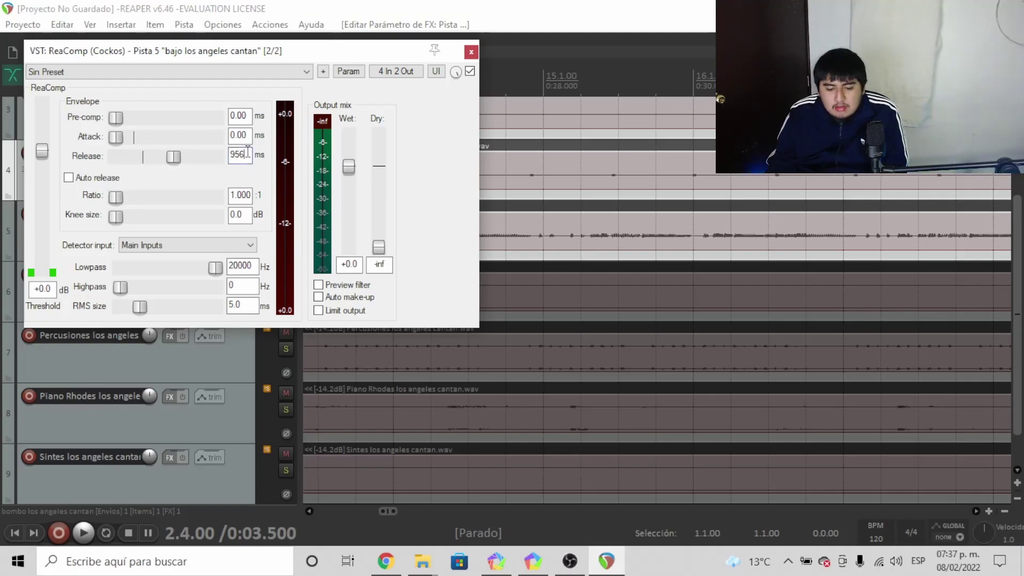
pyautogui.press('BackSpace')
pyautogui.press('BackSpace')
pyautogui.press('BackSpace')
pyautogui.write('19')
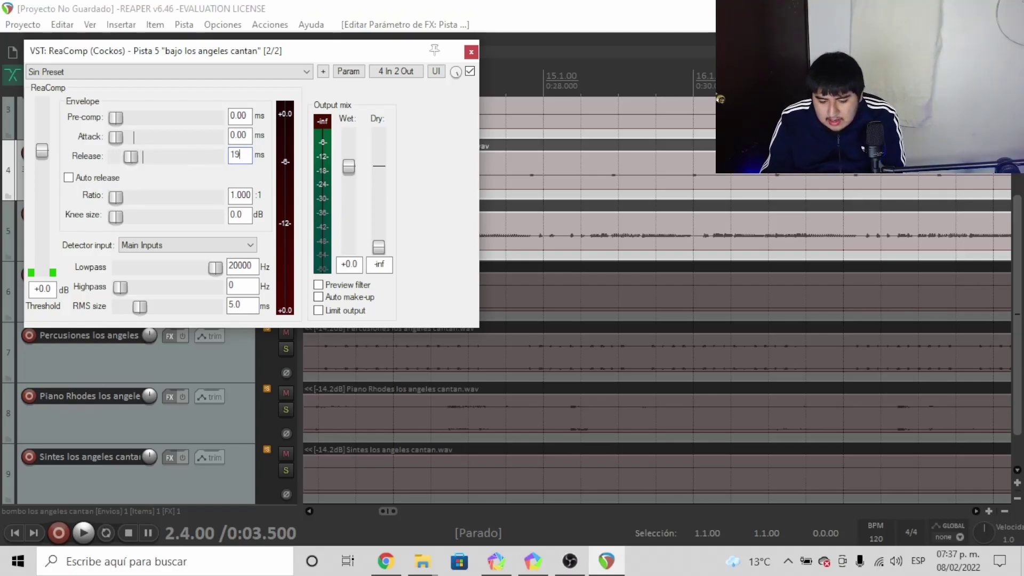
pyautogui.press('BackSpace')
pyautogui.write('000')
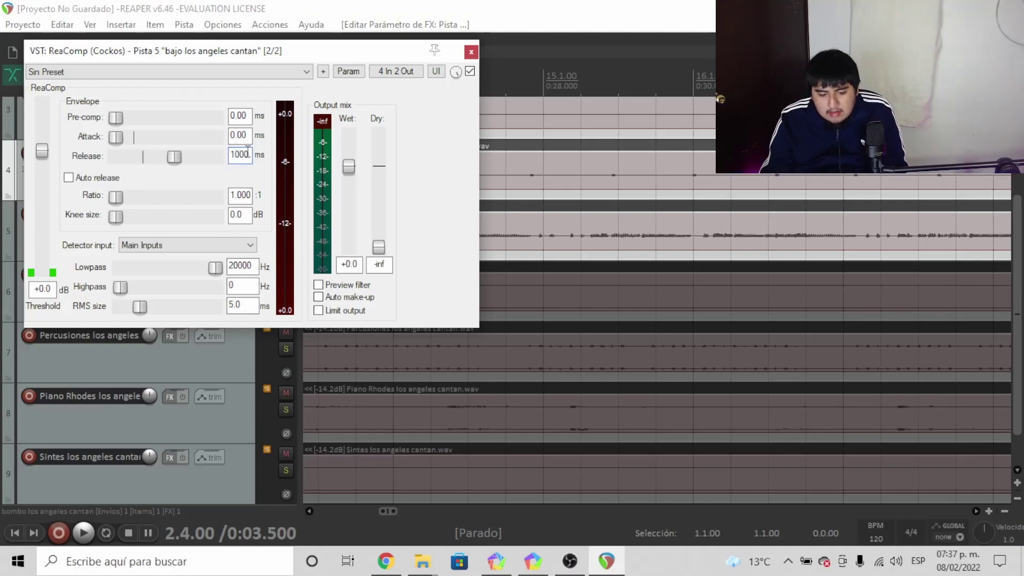
pyautogui.click(68, 177)
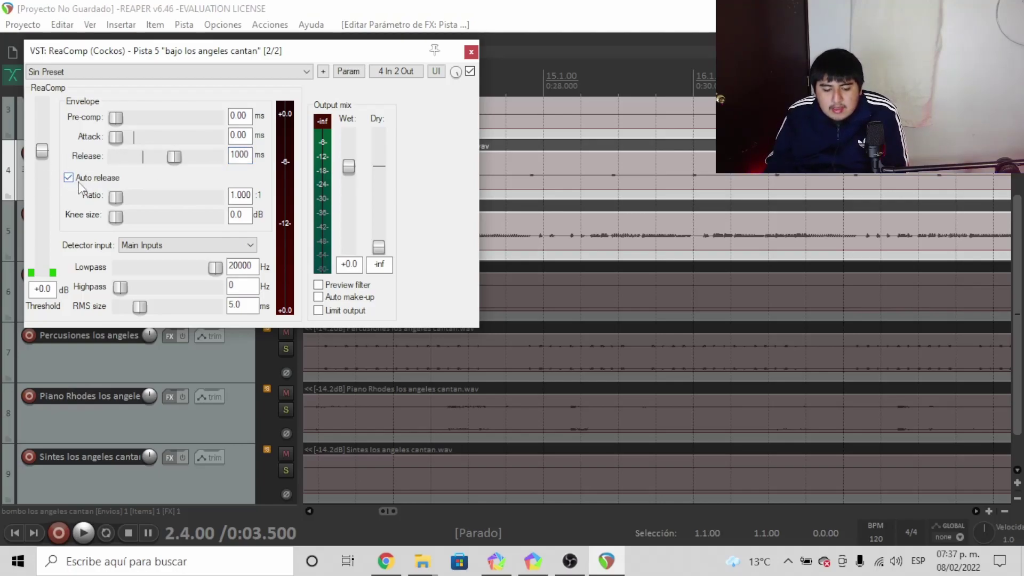
# Set the ratio to 3.04:1, knee size to 1.4 dB and threshold to -3.5 dB, with Auxiliary Inputs as detector input.
pyautogui.moveTo(117, 199); pyautogui.dragTo(147, 200)
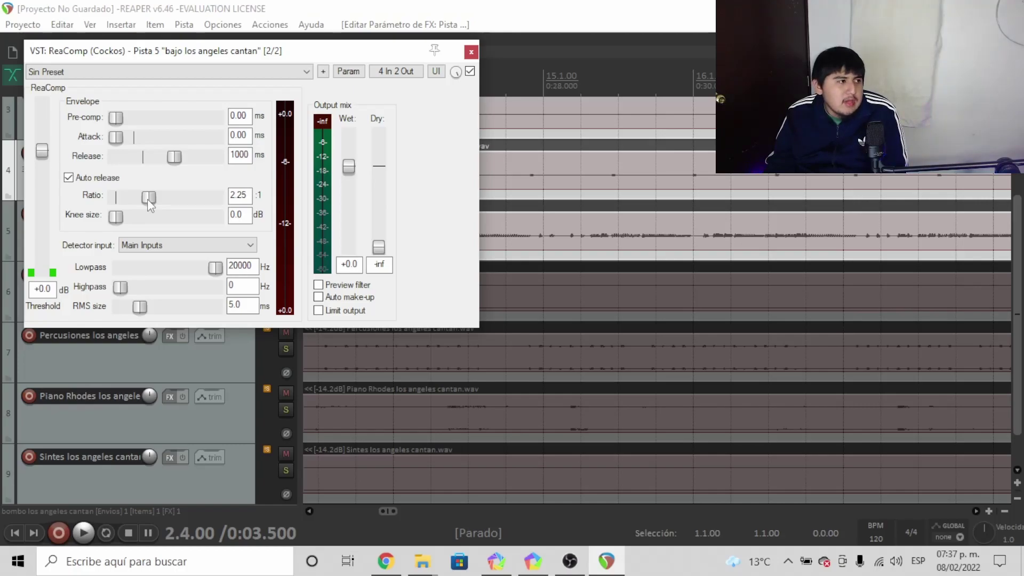
pyautogui.moveTo(147, 199); pyautogui.dragTo(151, 201)
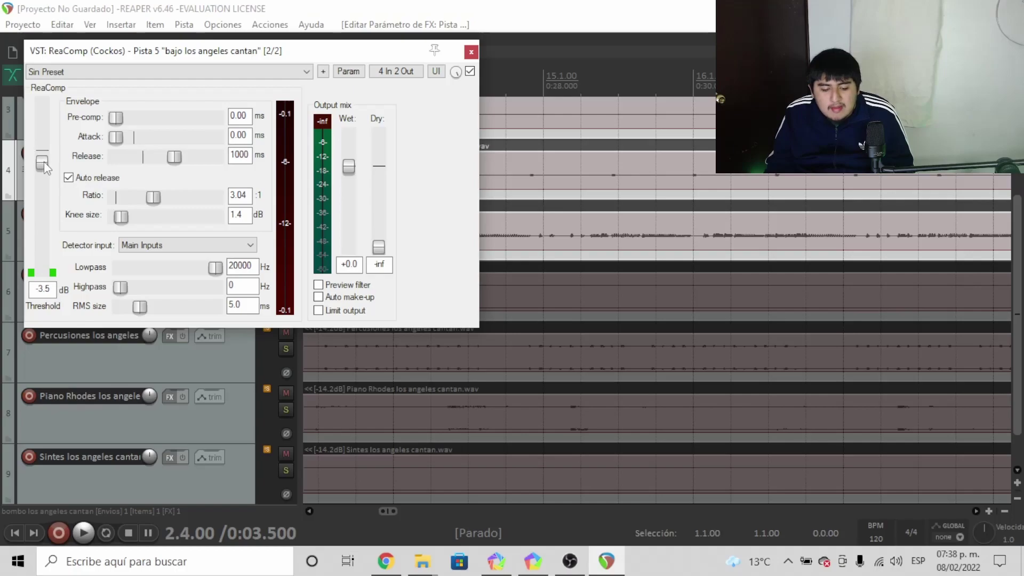
pyautogui.click(160, 247)
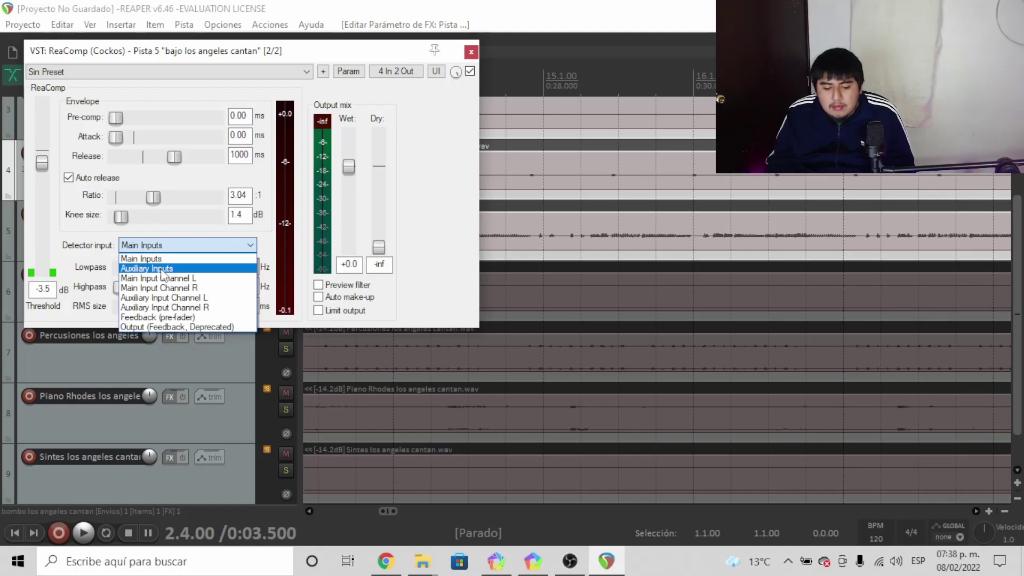
pyautogui.click(164, 270)
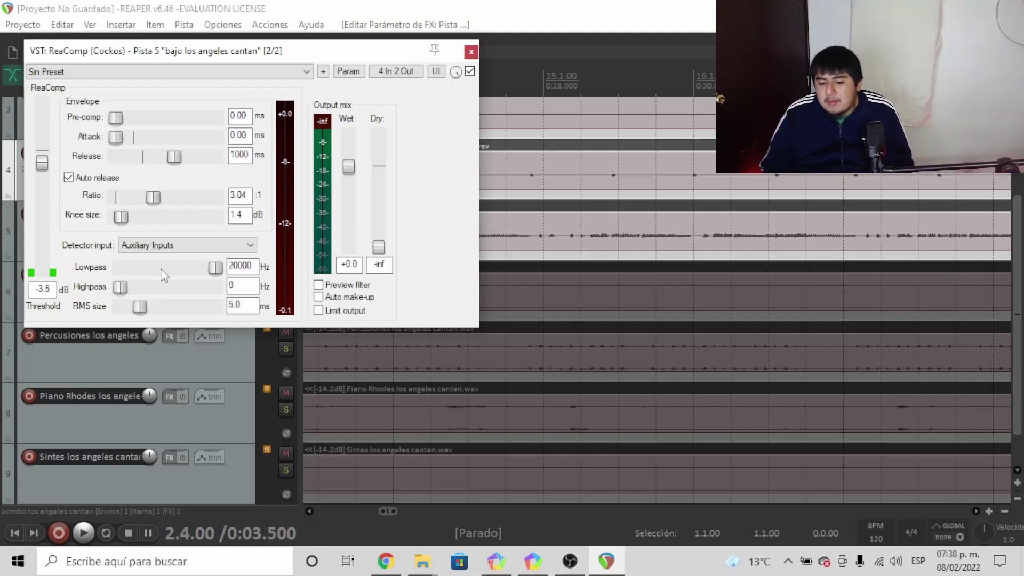
# In ReaComp's pin connector, set the track channels to 2 and back to 4 to demonstrate the auxiliary input routing.
pyautogui.click(400, 73)
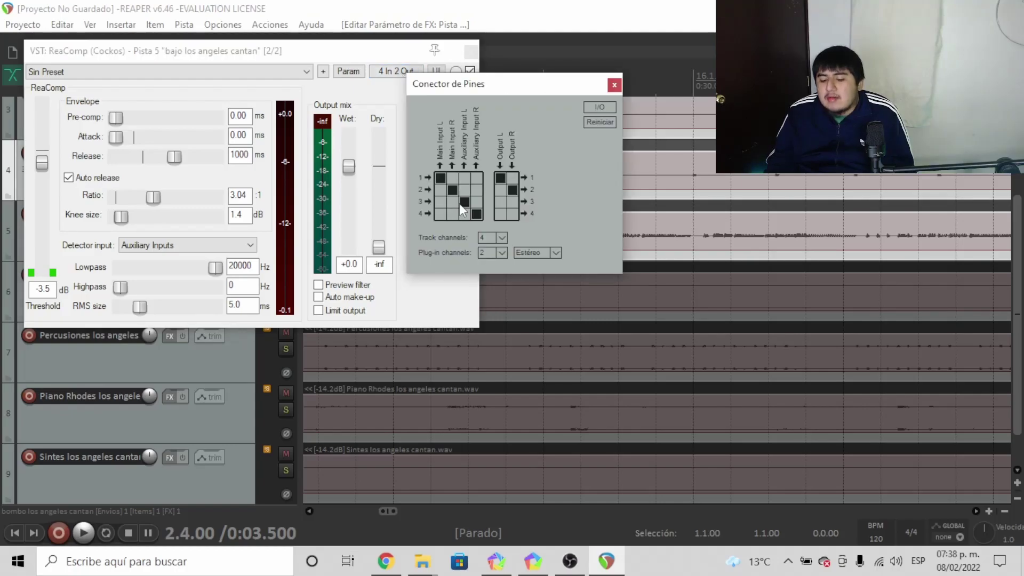
pyautogui.click(501, 252)
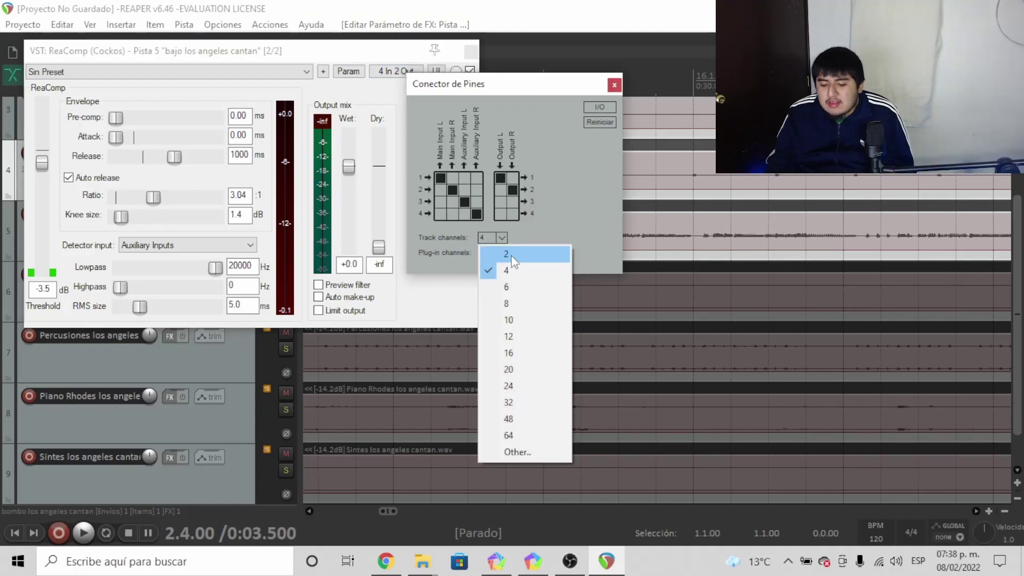
pyautogui.click(511, 255)
pyautogui.click(501, 226)
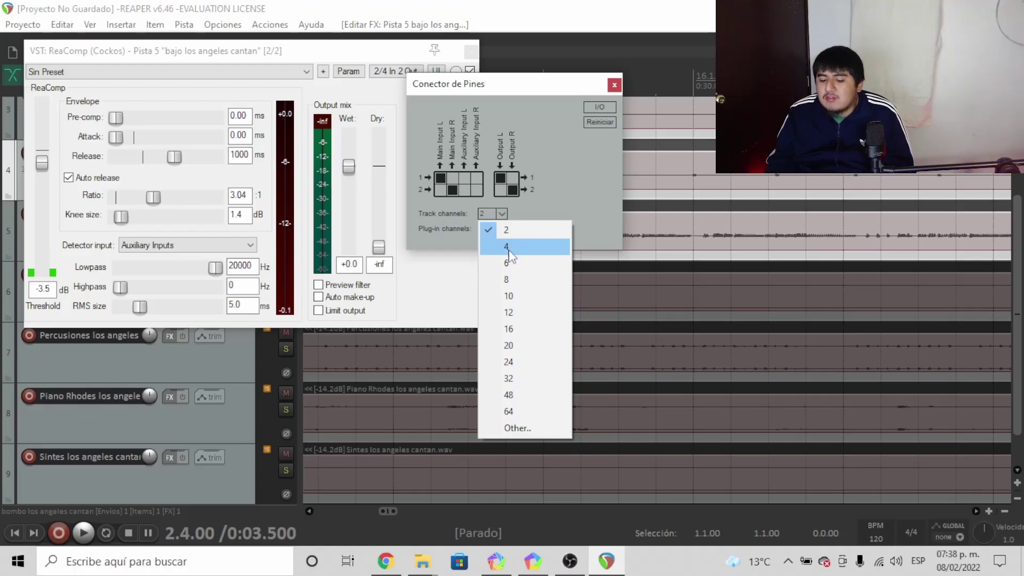
pyautogui.click(508, 248)
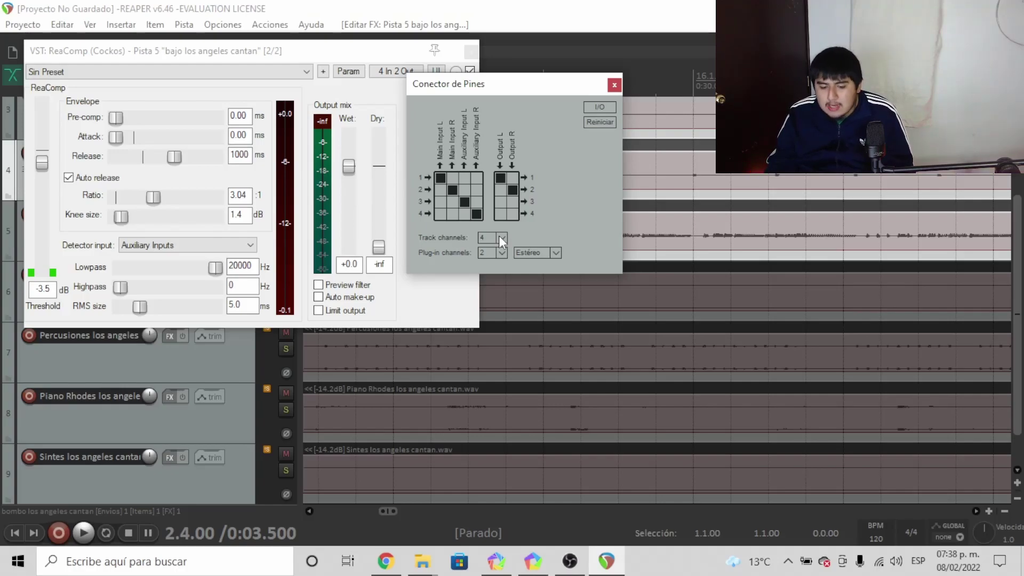
pyautogui.click(614, 85)
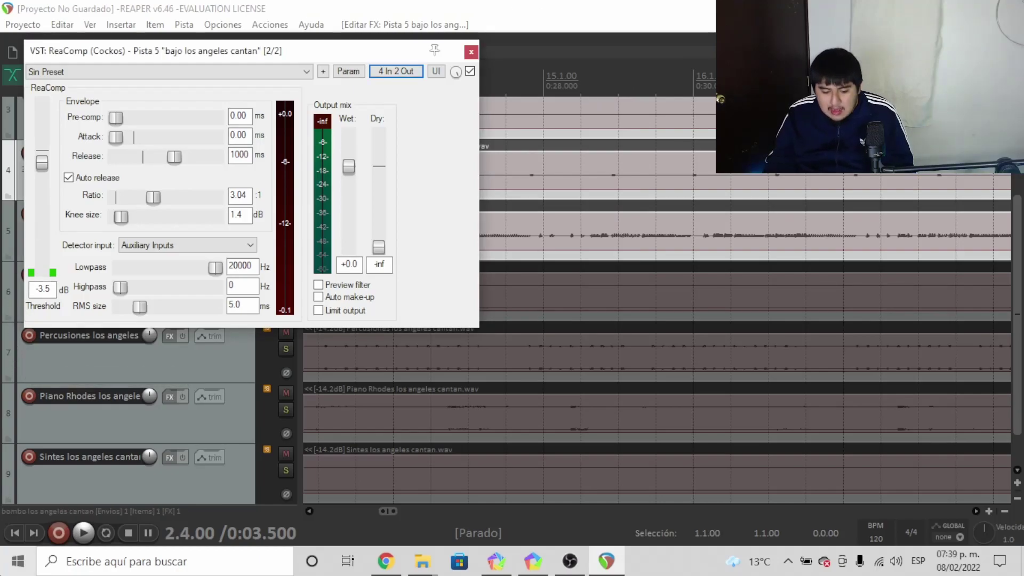
# Play the song from position 14.4.00 and adjust the compressor threshold to -14.5 dB while listening.
pyautogui.click(505, 61)
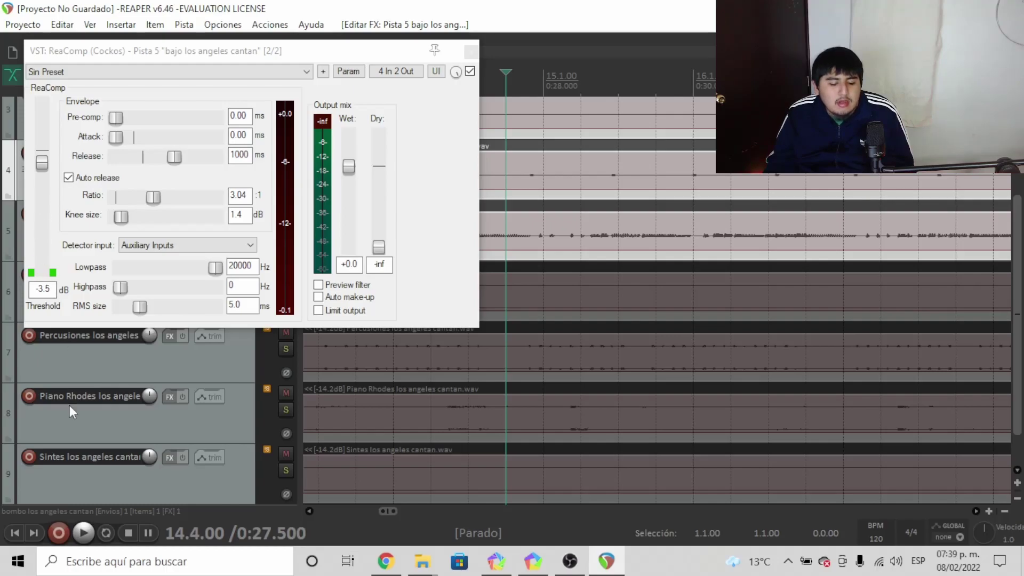
pyautogui.click(84, 528)
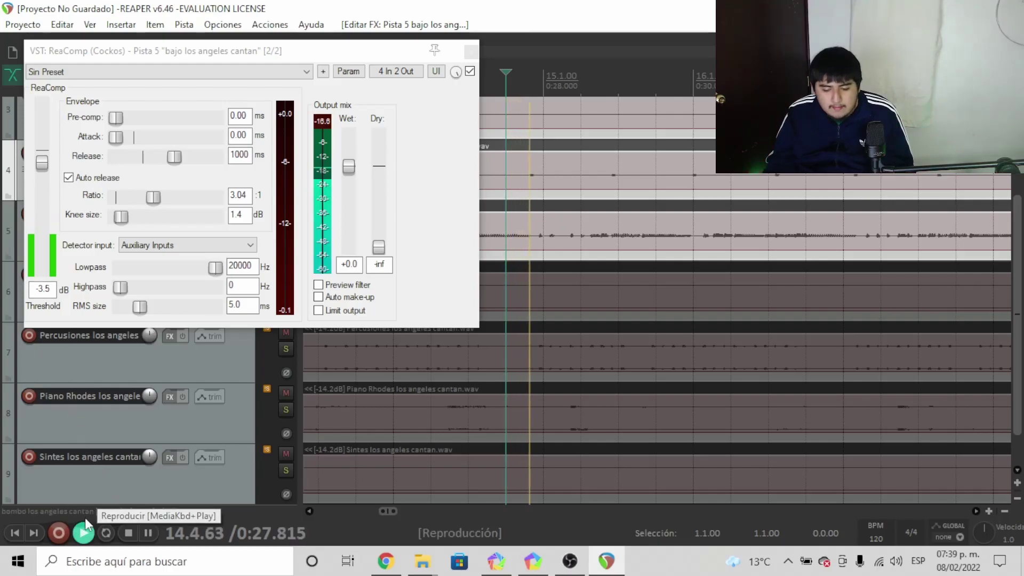
pyautogui.moveTo(42, 162); pyautogui.dragTo(44, 250)
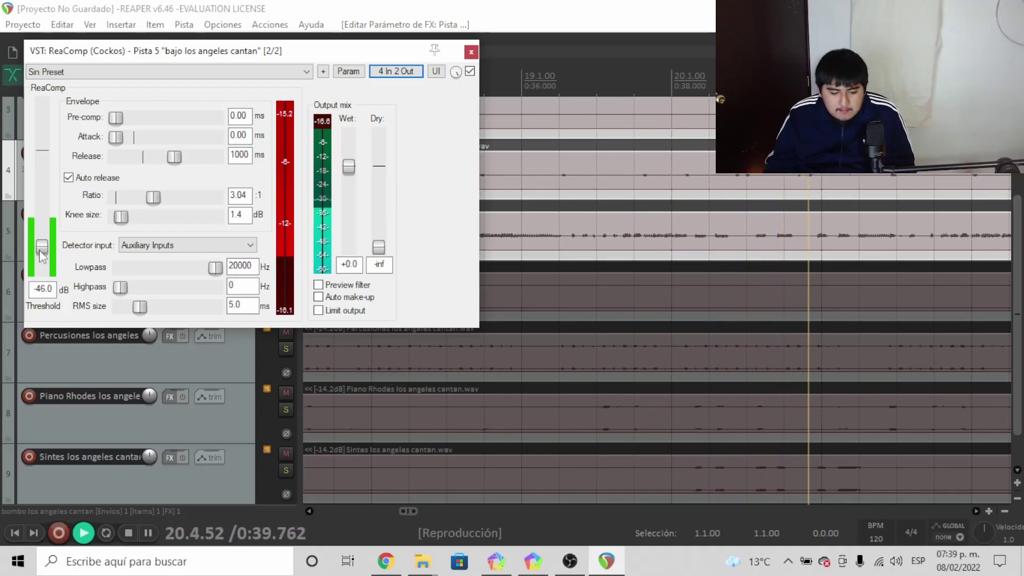
pyautogui.moveTo(42, 254); pyautogui.dragTo(42, 205)
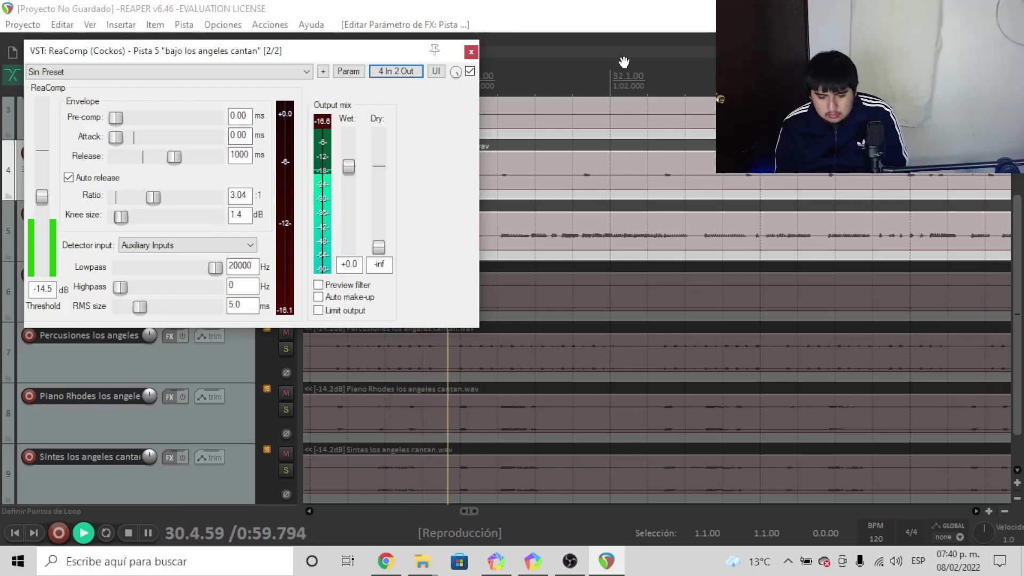
# Bypass and re-enable ReaComp during playback to compare the bass with and without compression.
pyautogui.click(471, 73)
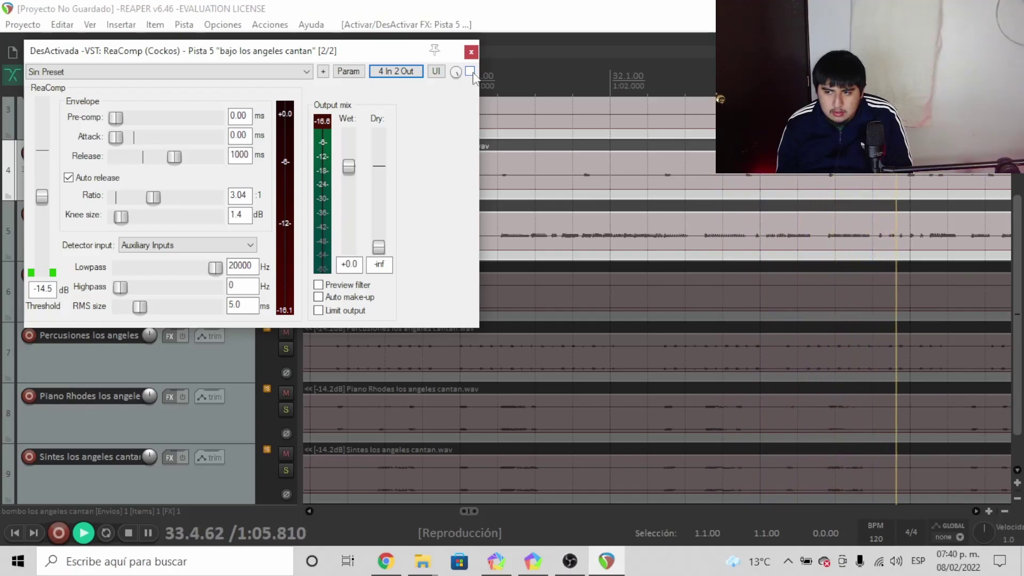
pyautogui.click(470, 71)
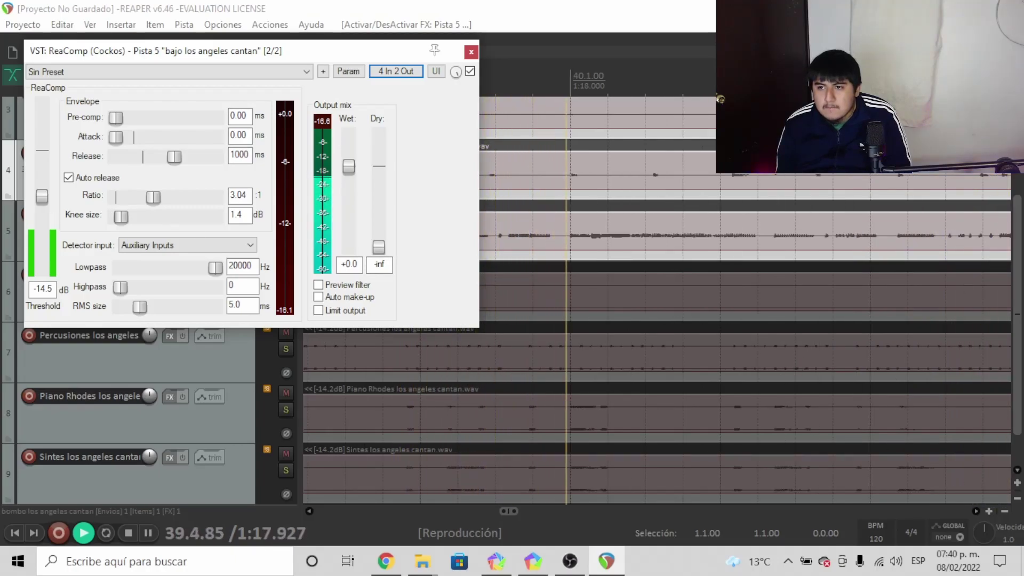
# Select the toms de aire track, adjust its pan to 17% right, and stop playback.
pyautogui.click(9, 119)
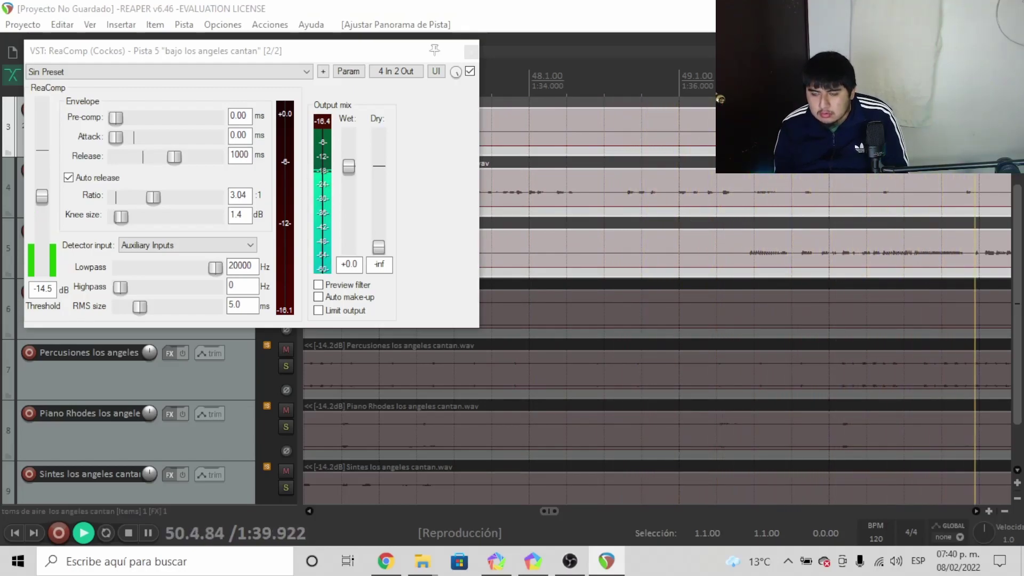
pyautogui.press('space')
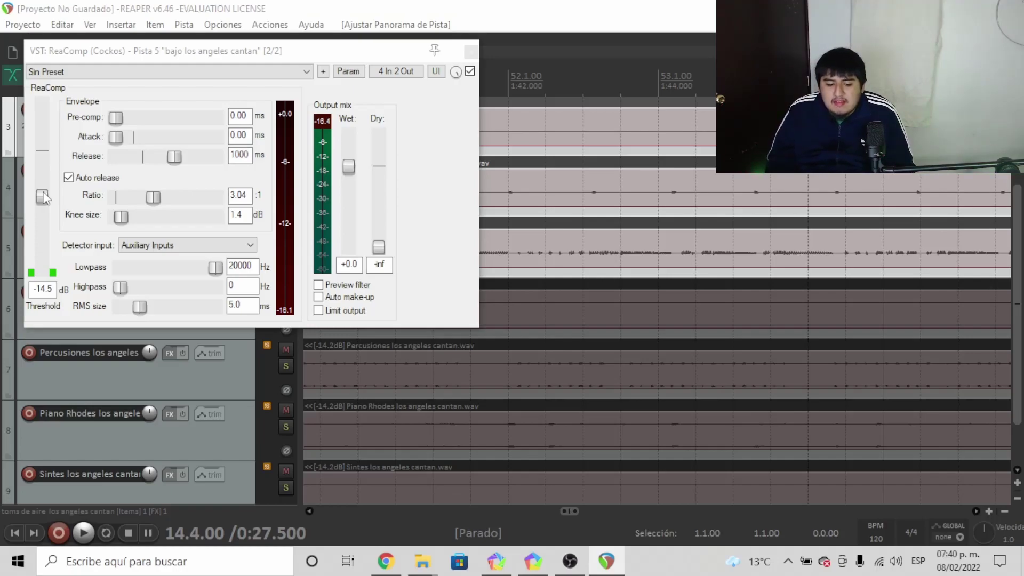
# Play the song from 14.4.00, try the bass compressor's threshold while listening, and bring the mixer into view to watch the levels.
pyautogui.click(85, 532)
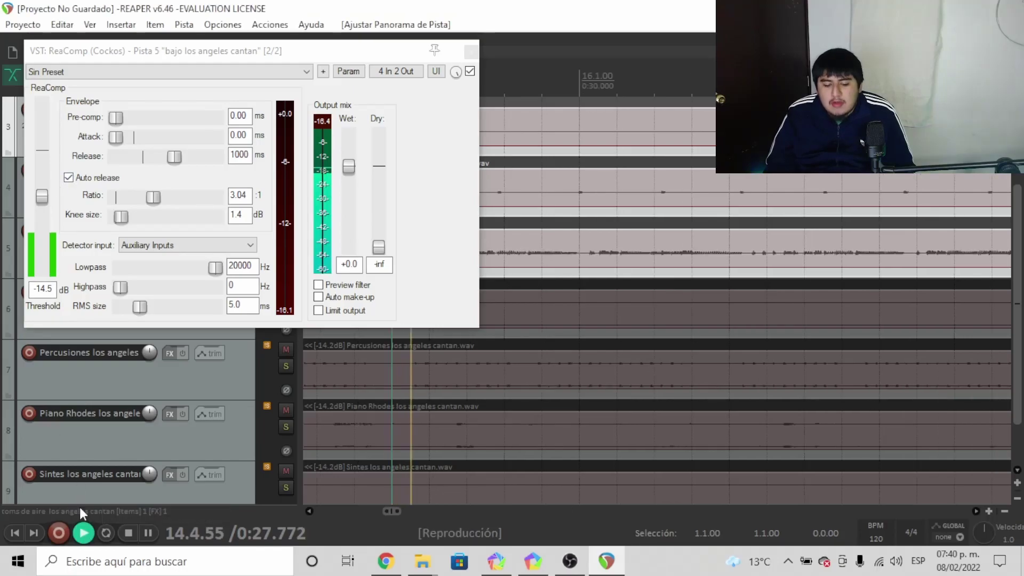
pyautogui.moveTo(47, 200)
pyautogui.mouseDown()
pyautogui.moveTo(54, 265)
pyautogui.moveTo(27, 165)
pyautogui.moveTo(30, 197)
pyautogui.mouseUp()
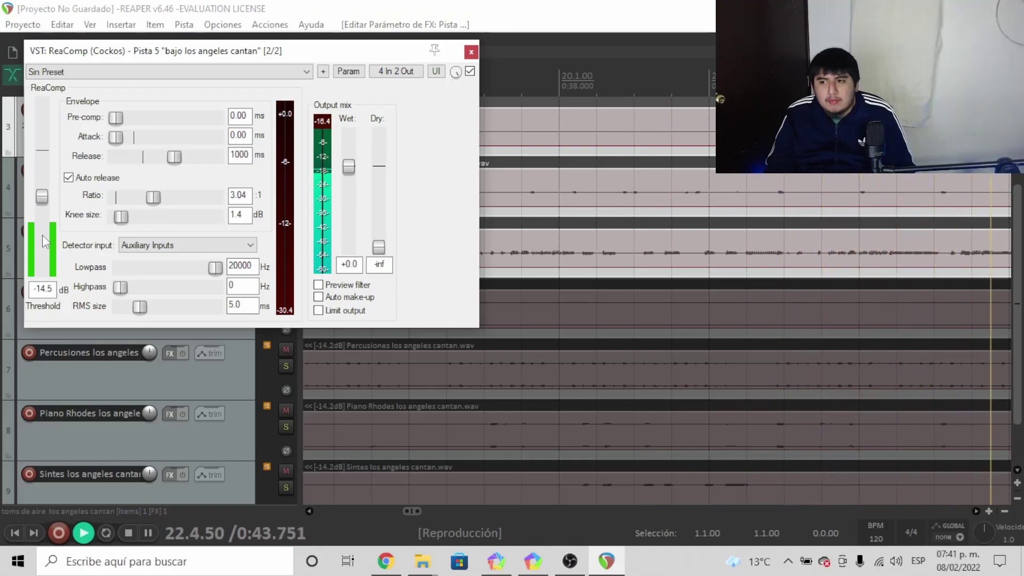
pyautogui.moveTo(1023, 96); pyautogui.dragTo(677, 66)
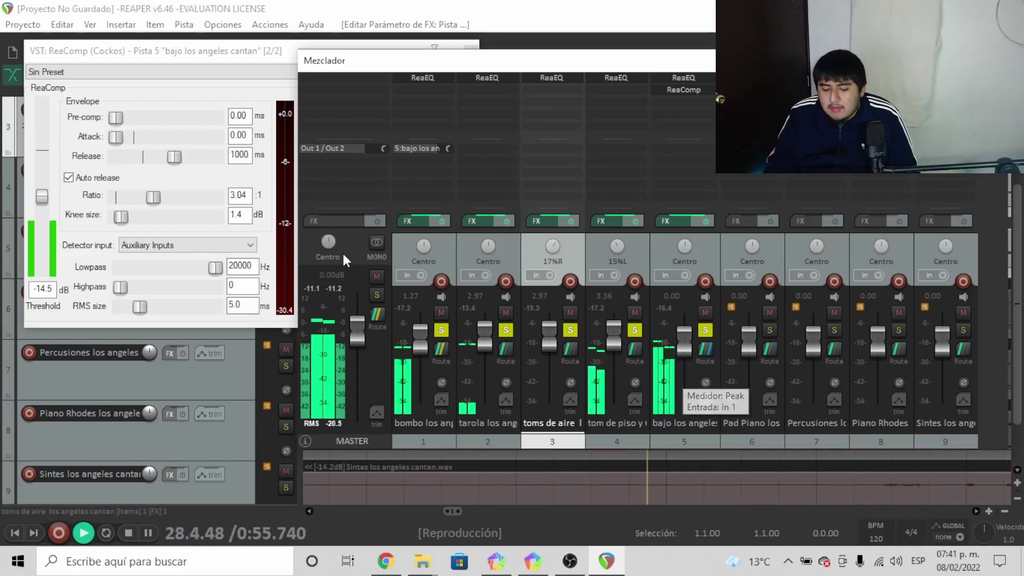
# Try a -16.6 dB threshold on the bass compressor during playback, return it to -14.5 dB, and stop playback.
pyautogui.moveTo(42, 206)
pyautogui.mouseDown()
pyautogui.moveTo(42, 246)
pyautogui.moveTo(43, 205)
pyautogui.mouseUp()
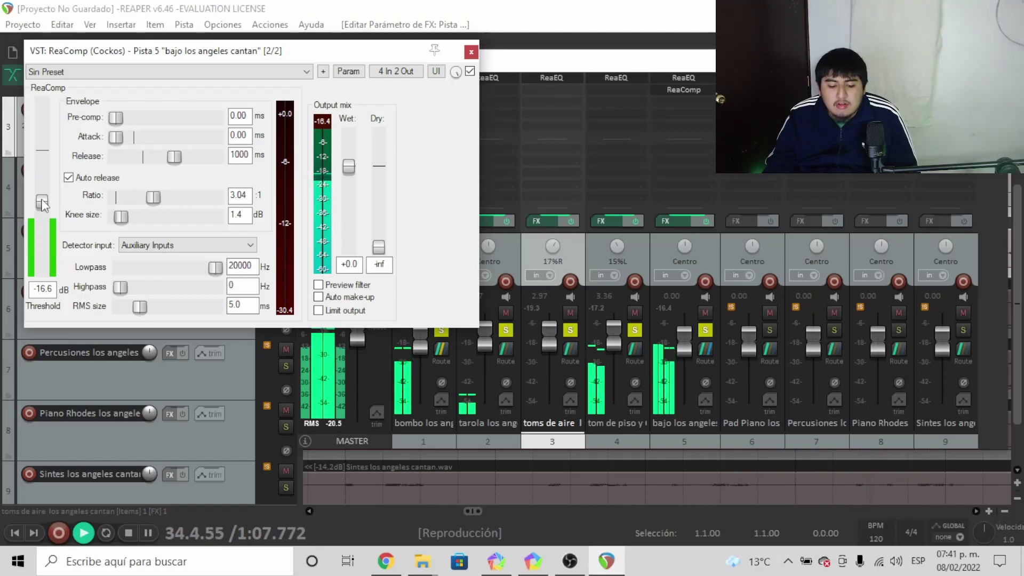
pyautogui.moveTo(43, 204); pyautogui.dragTo(43, 199)
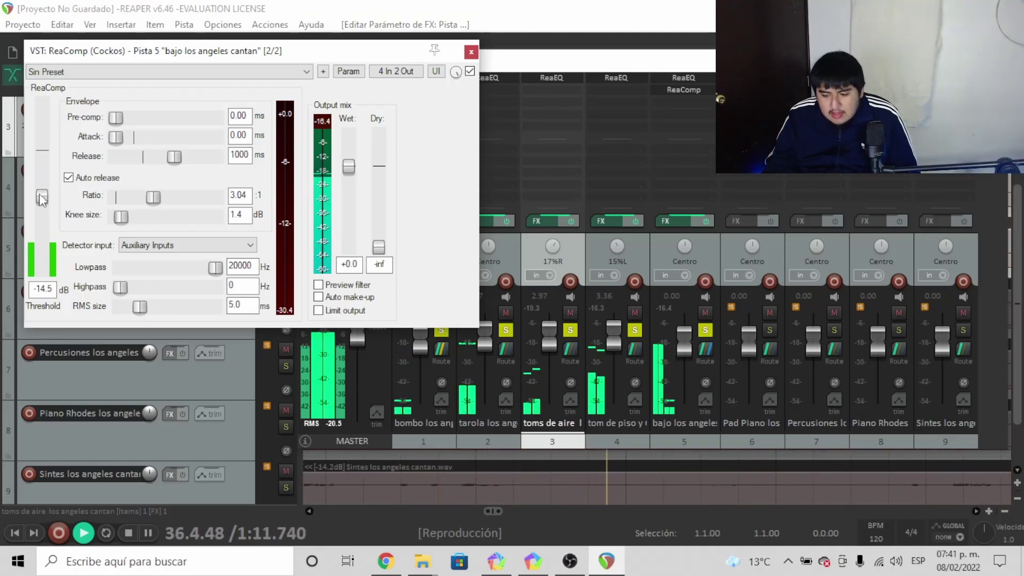
pyautogui.press('space')
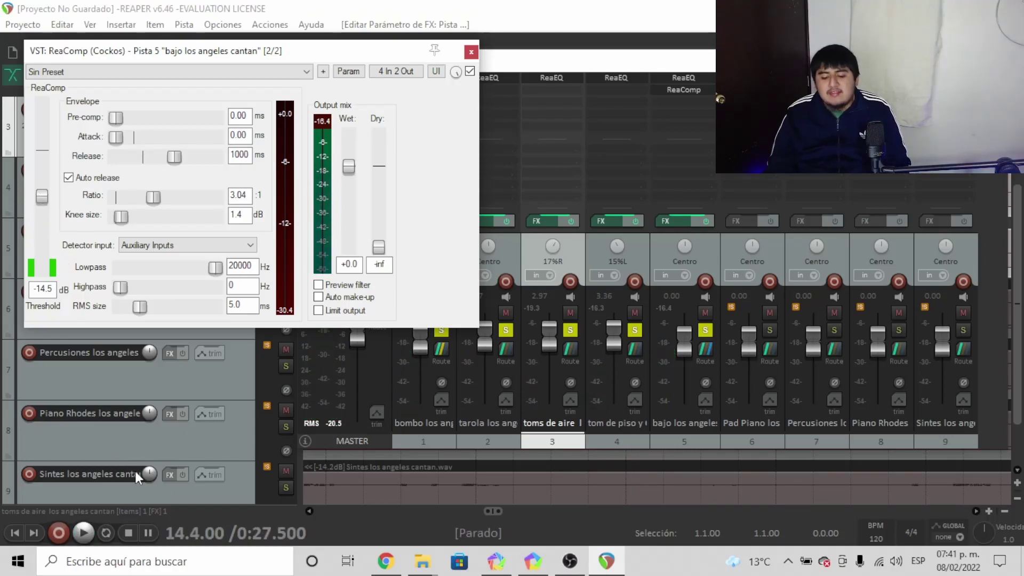